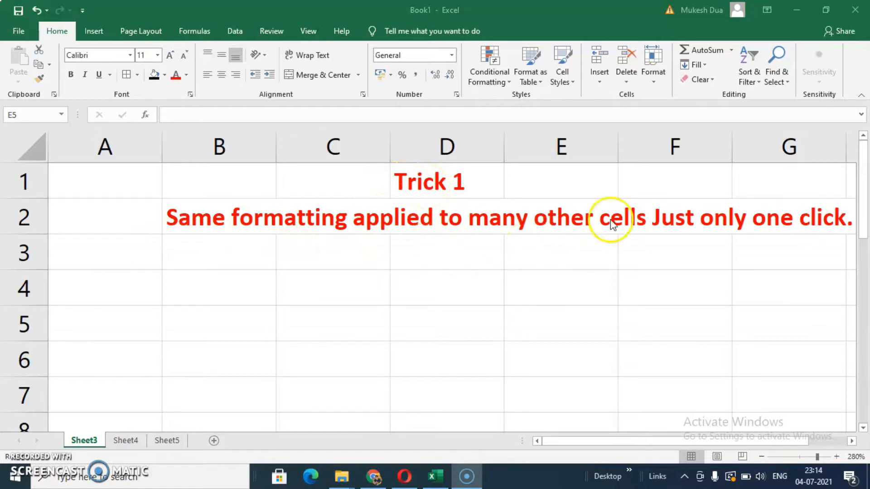
Enter the text "Excel" in cell A4 of Sheet3
click(759, 218)
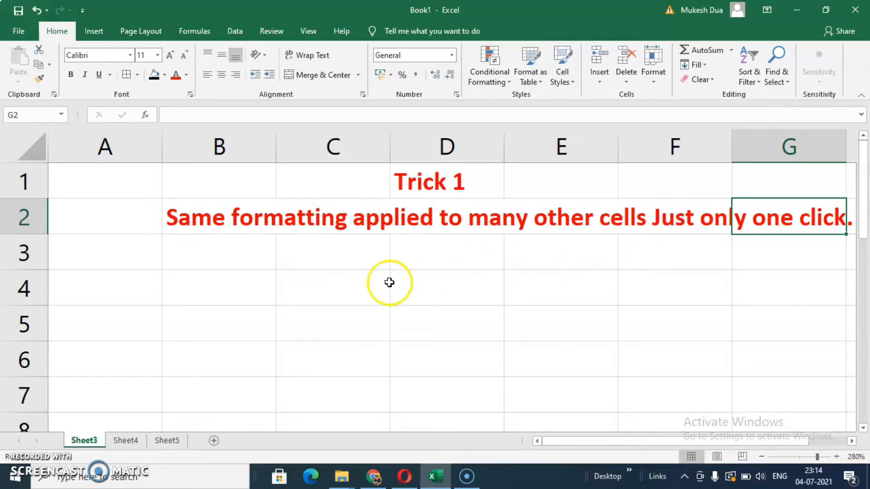
double_click(128, 292)
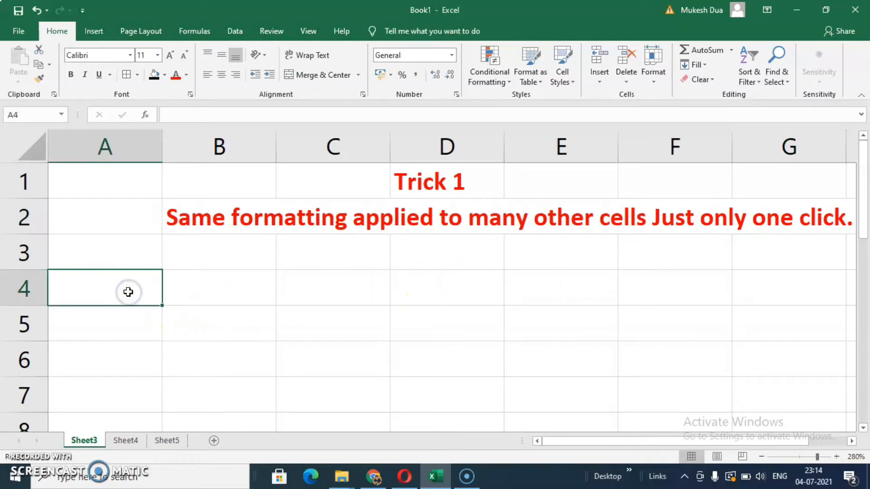
text(Excel)
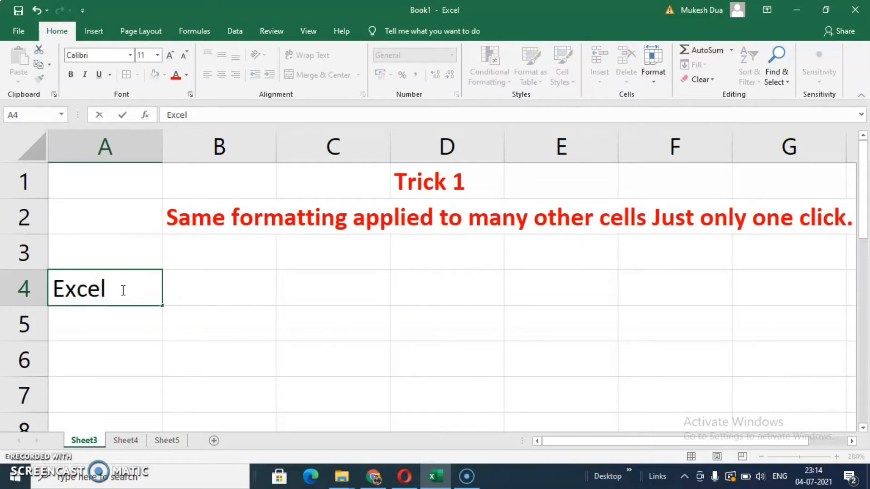
Format the word "Excel" in cell A4 as size 14, bold, italic and underlined
drag(119, 291, 44, 293)
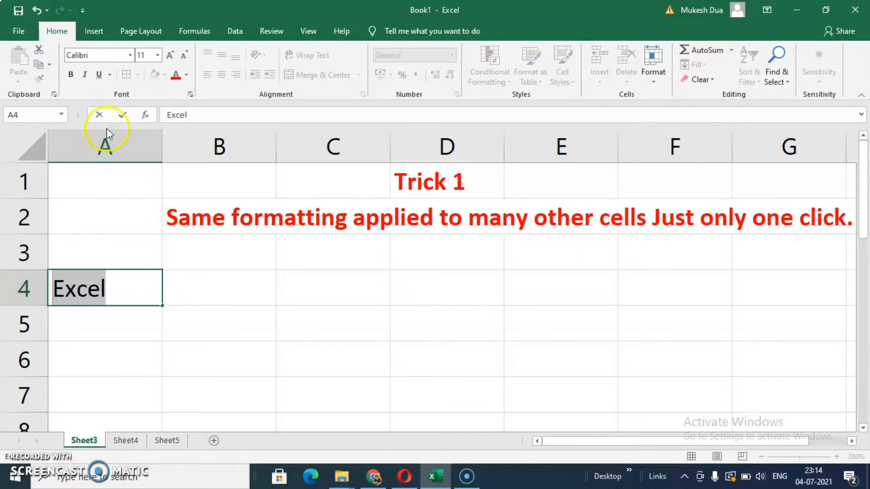
click(158, 55)
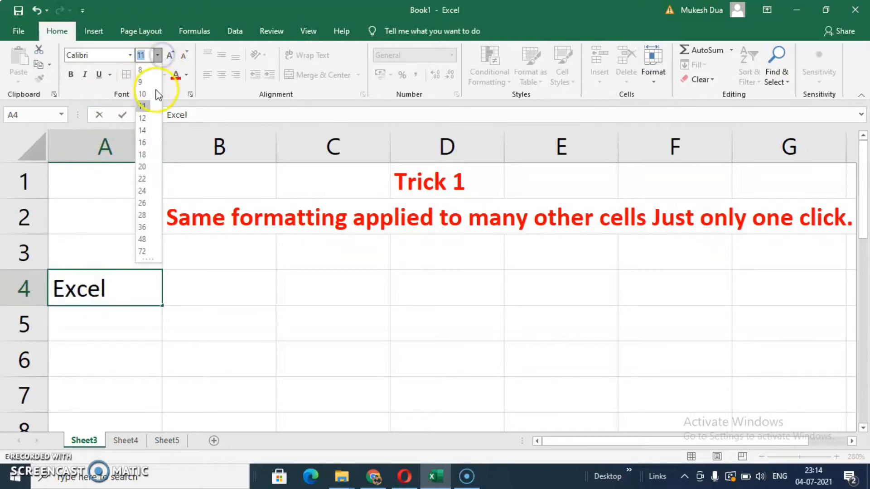
click(145, 131)
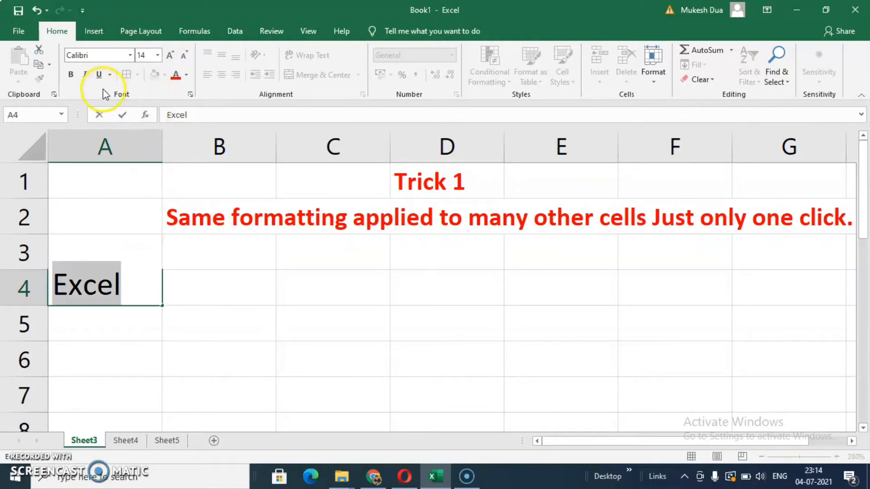
click(71, 75)
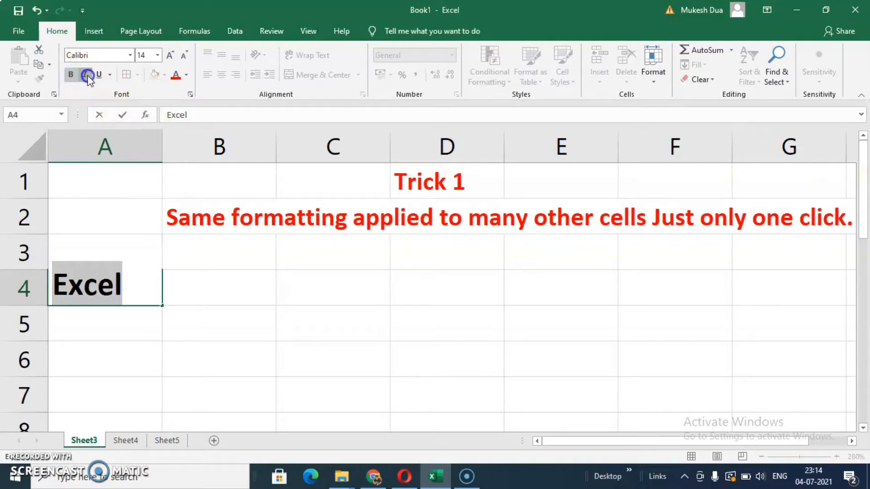
click(86, 74)
click(99, 75)
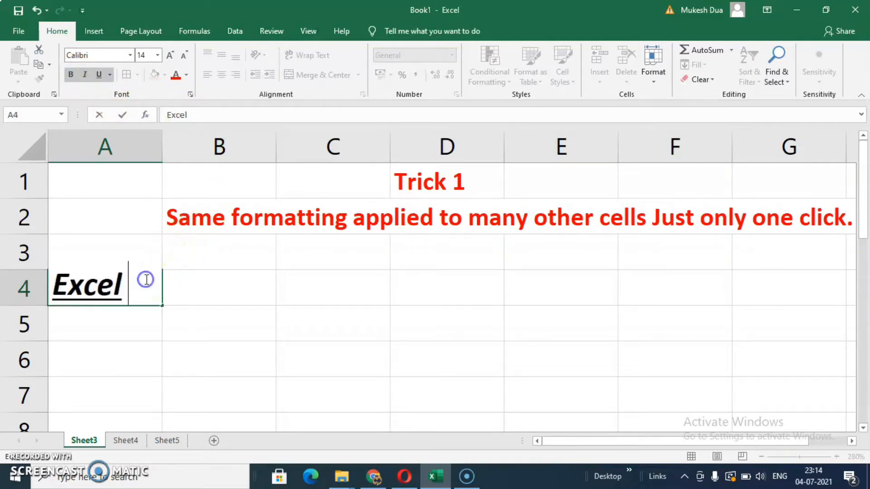
click(140, 315)
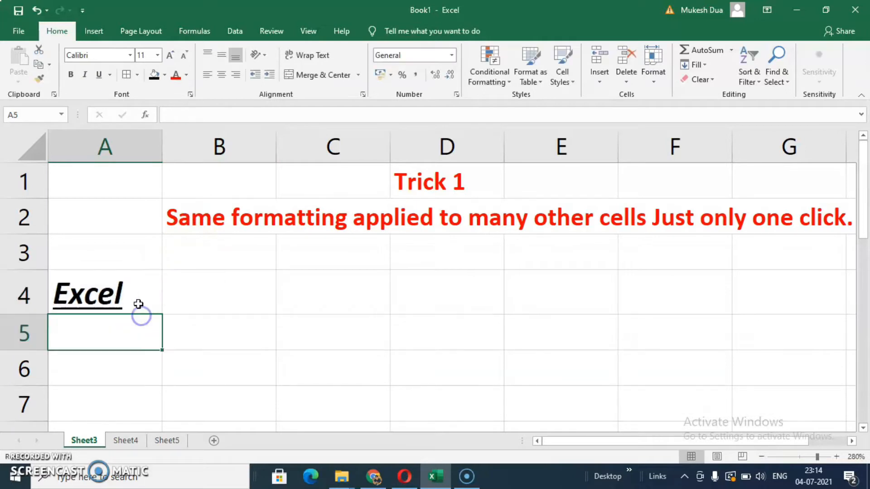
Give cell A4 a red font color and an orange fill
click(138, 293)
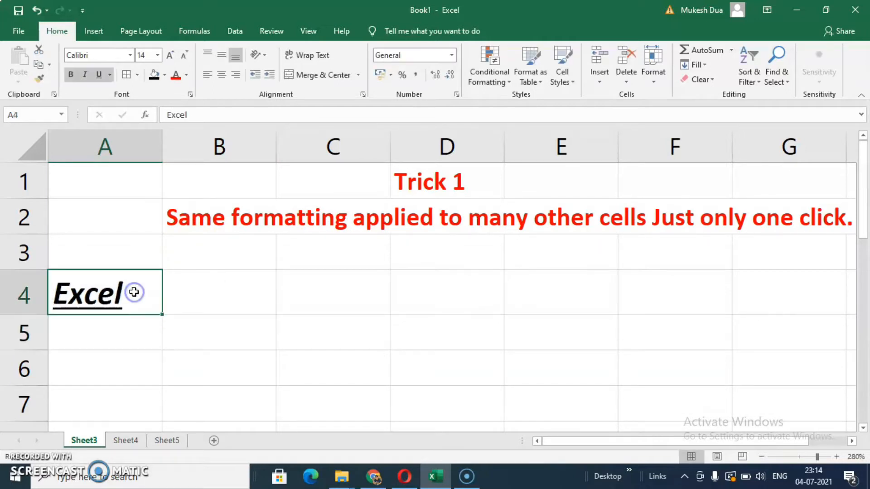
click(186, 75)
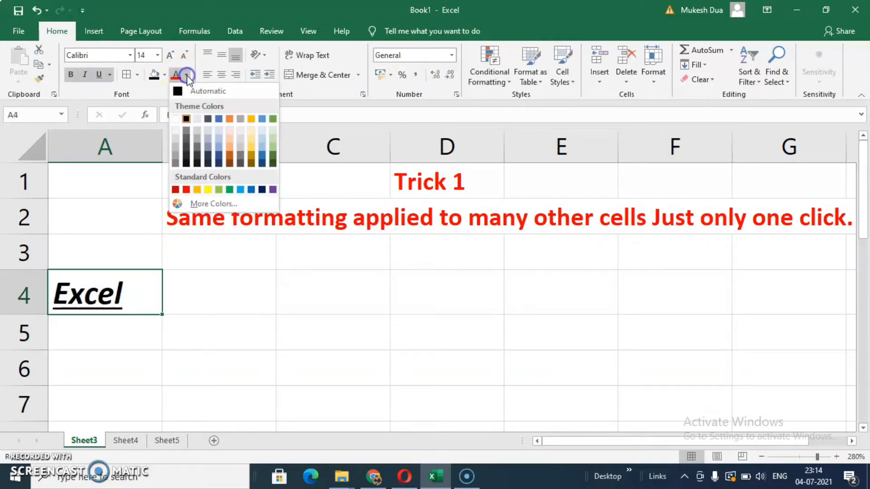
click(187, 189)
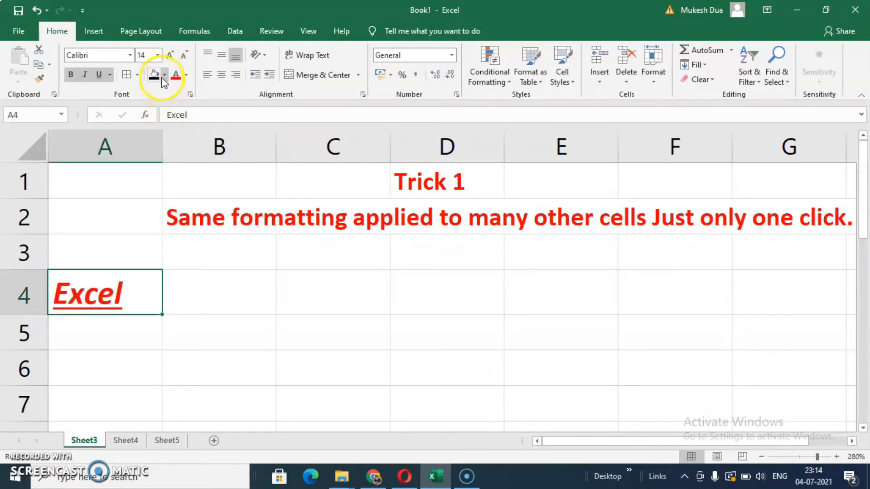
click(163, 75)
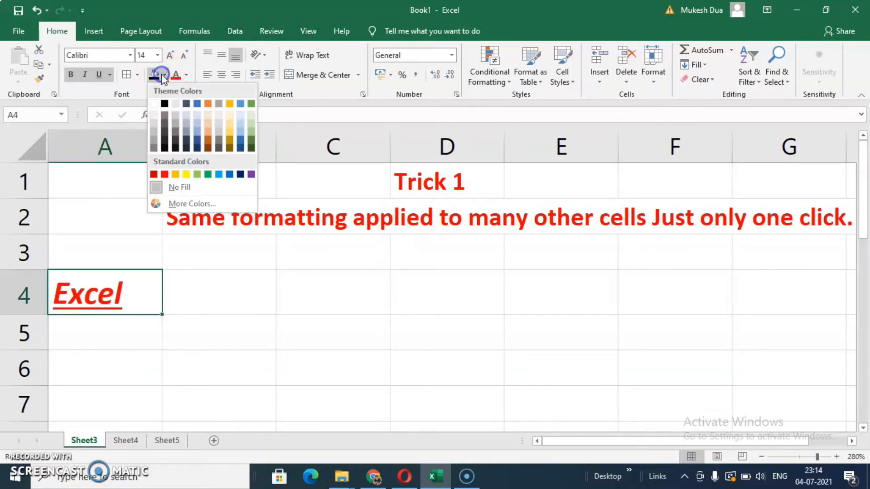
click(176, 176)
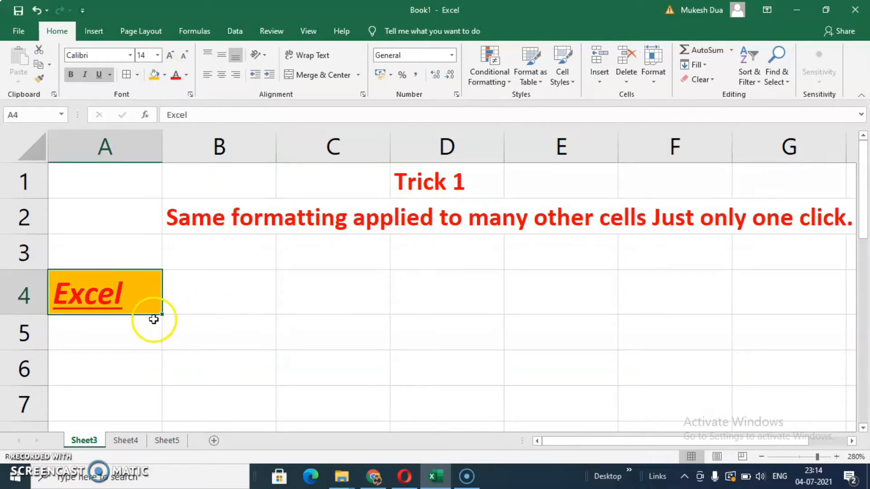
click(137, 295)
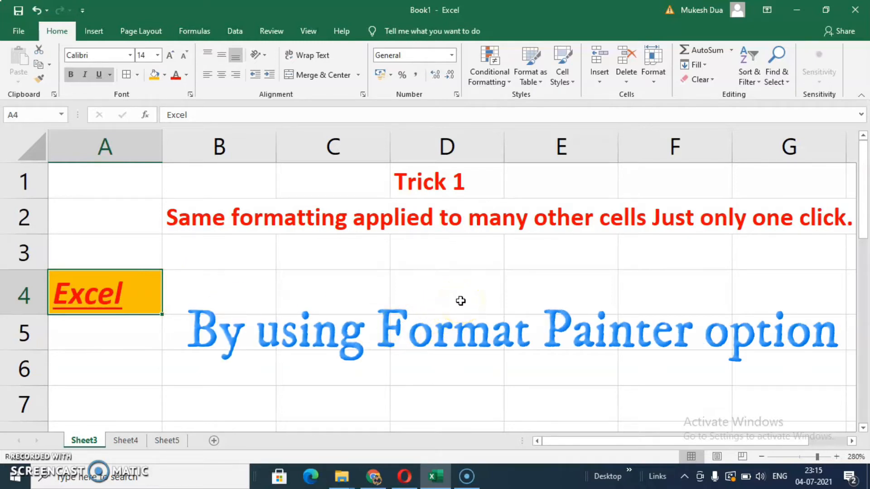
click(40, 80)
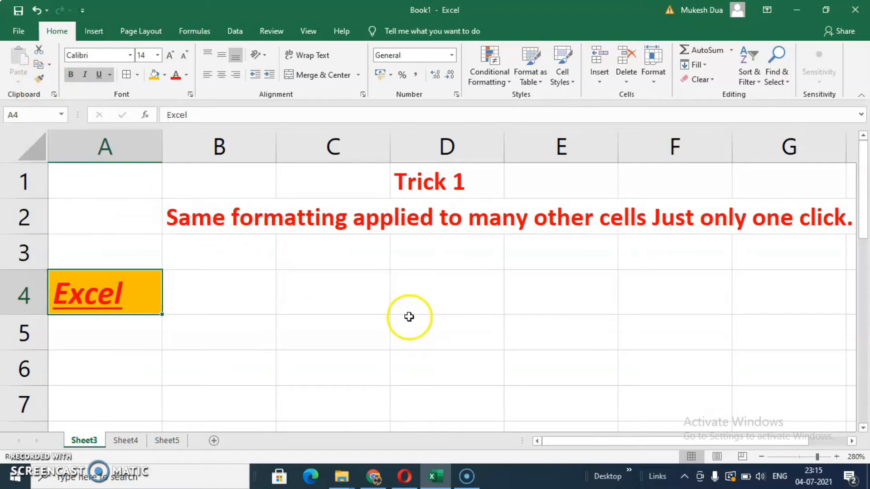
Enter "Excel" in cell E4 and "Tips" in cell F4 as unformatted sample text
click(549, 305)
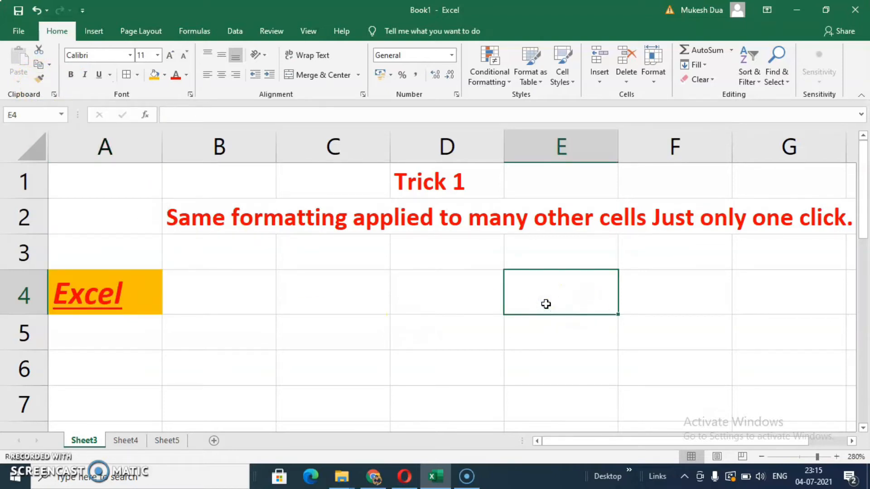
text(Excel)
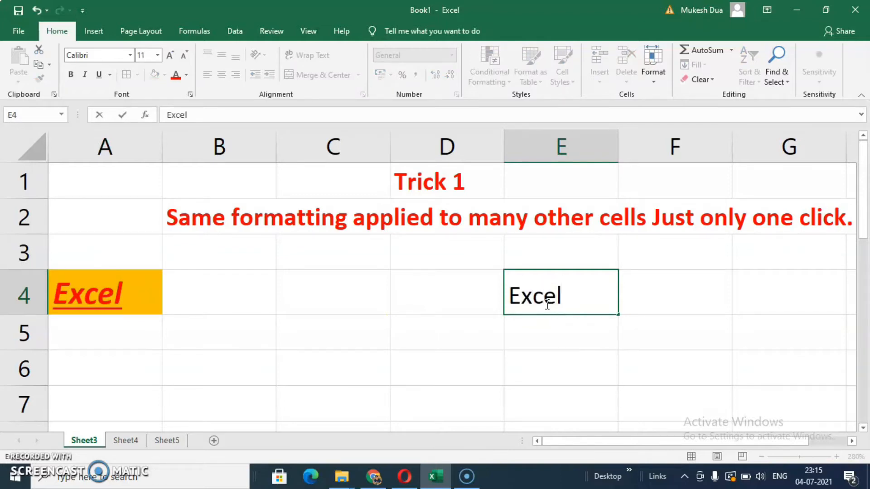
key(Tab)
text(Tips)
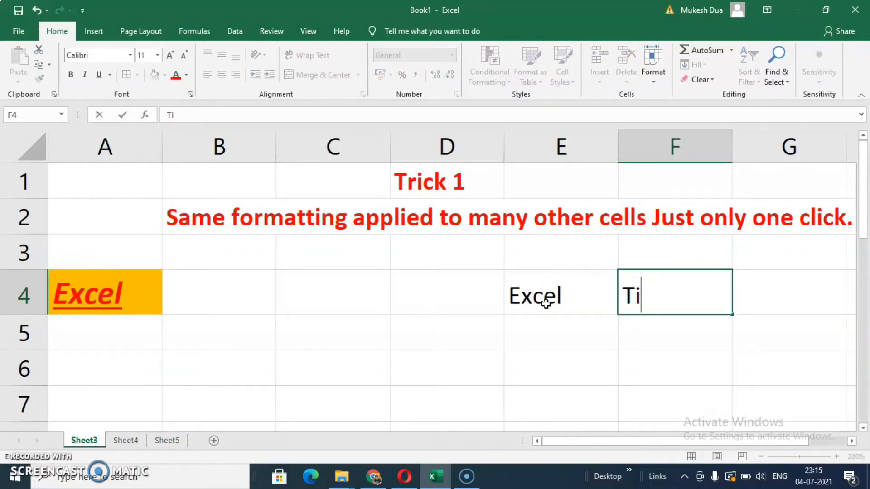
click(602, 354)
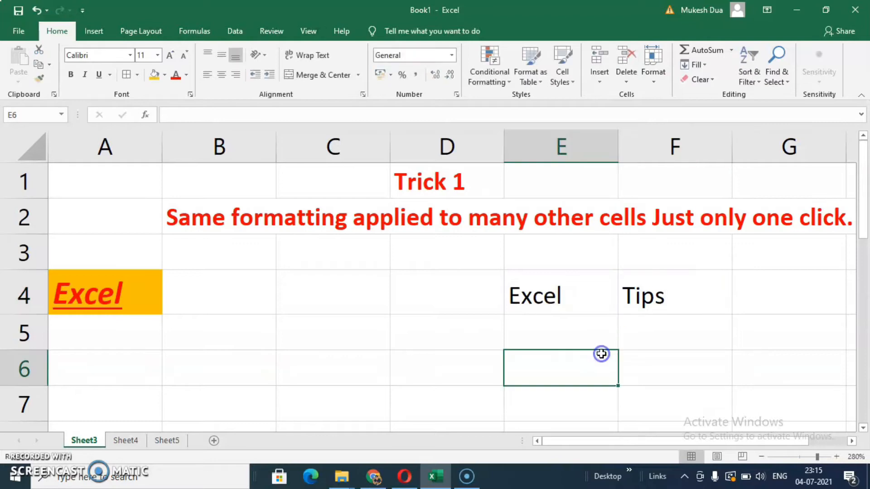
click(582, 297)
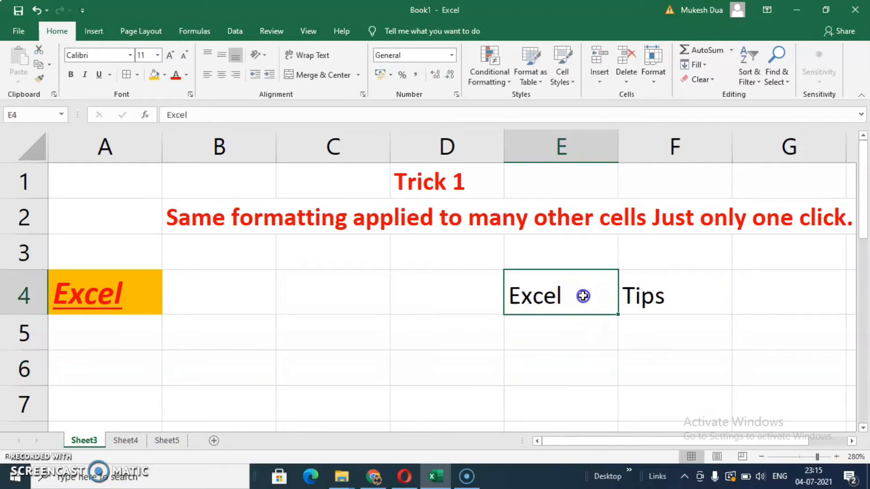
Use Format Painter to copy cell A4's formatting to E4, and E4's formatting to F4
click(113, 296)
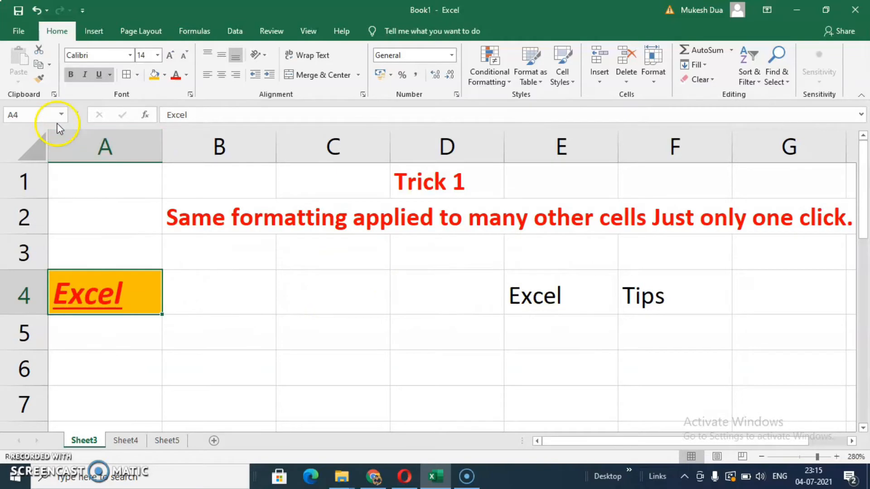
click(40, 81)
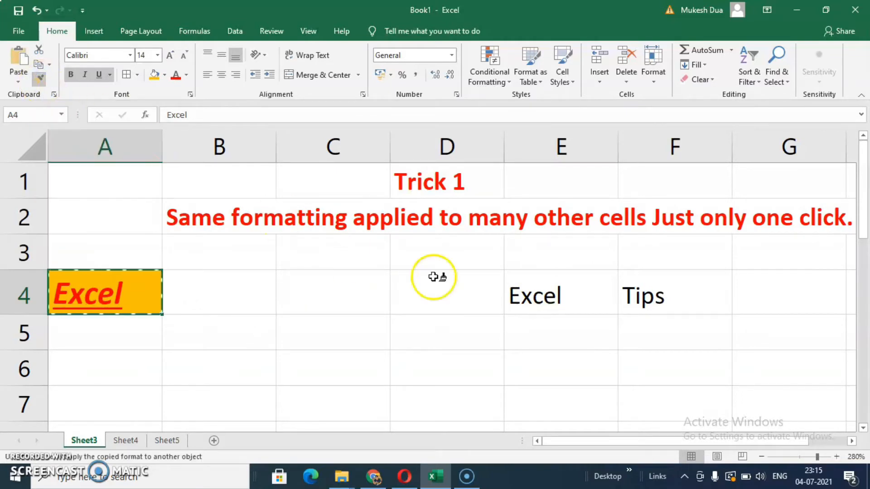
click(556, 291)
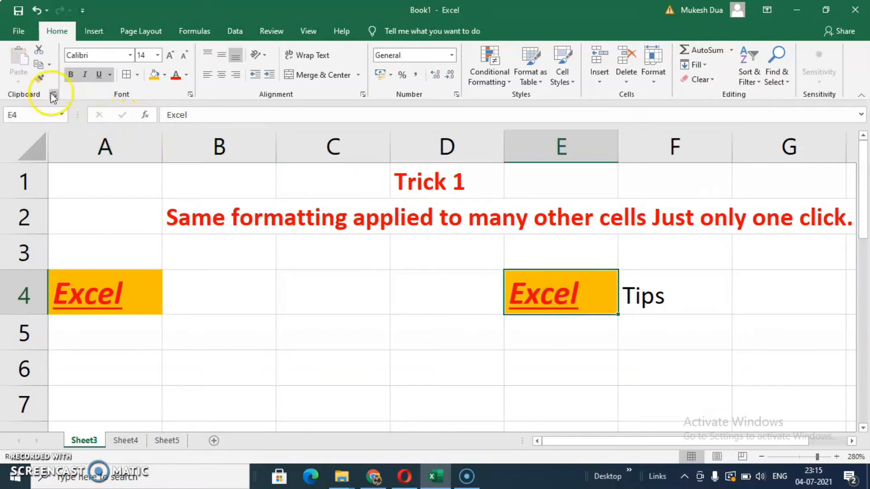
double_click(38, 83)
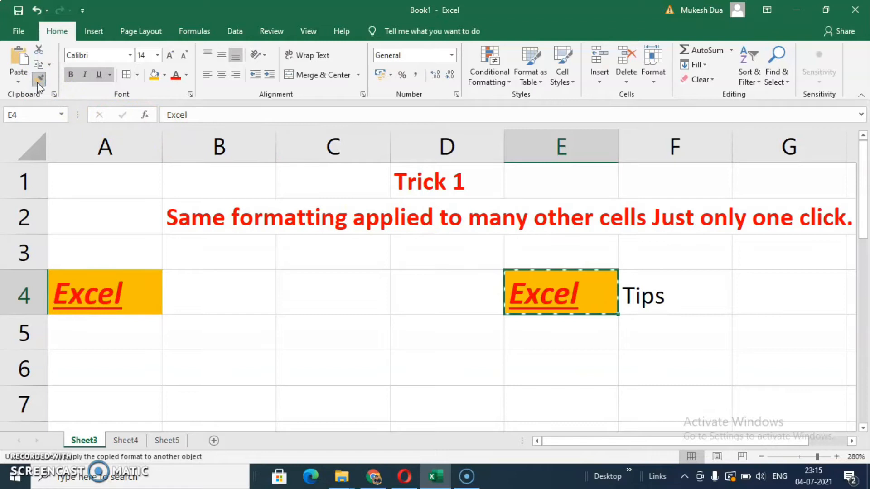
click(649, 298)
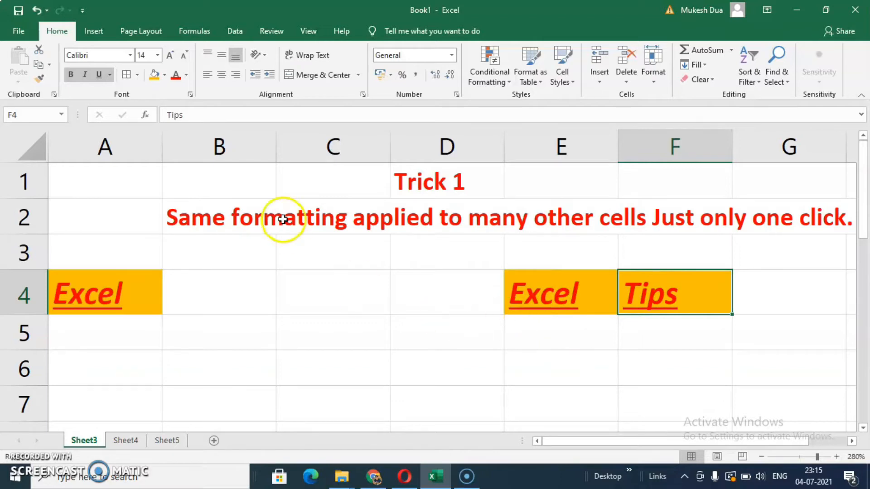
click(297, 270)
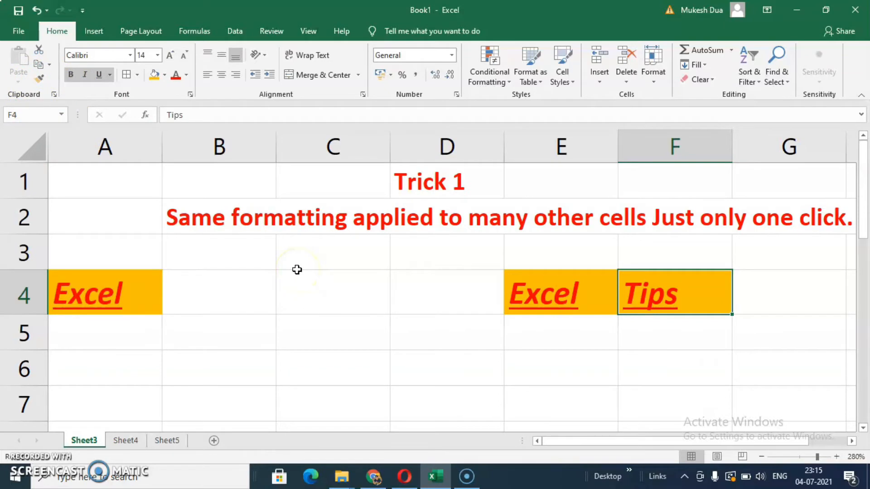
On Sheet4, enter the sentence "Excel is used for doing calculation." in cell B4
click(138, 441)
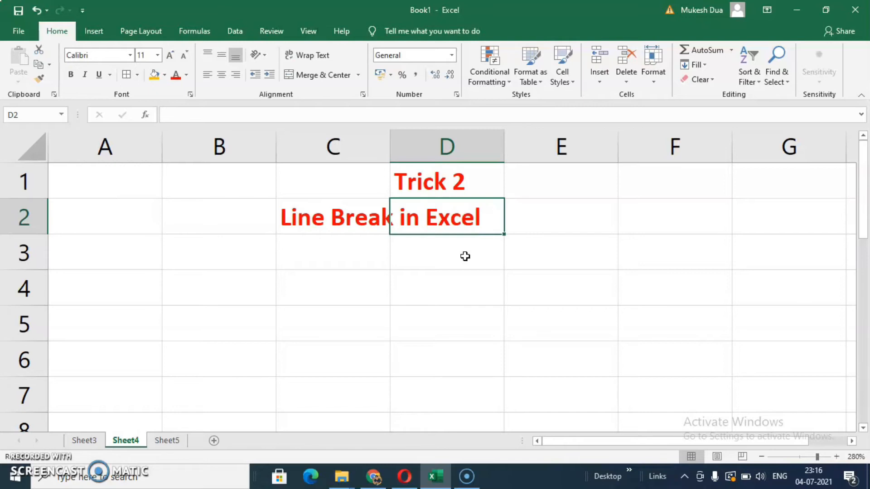
click(223, 289)
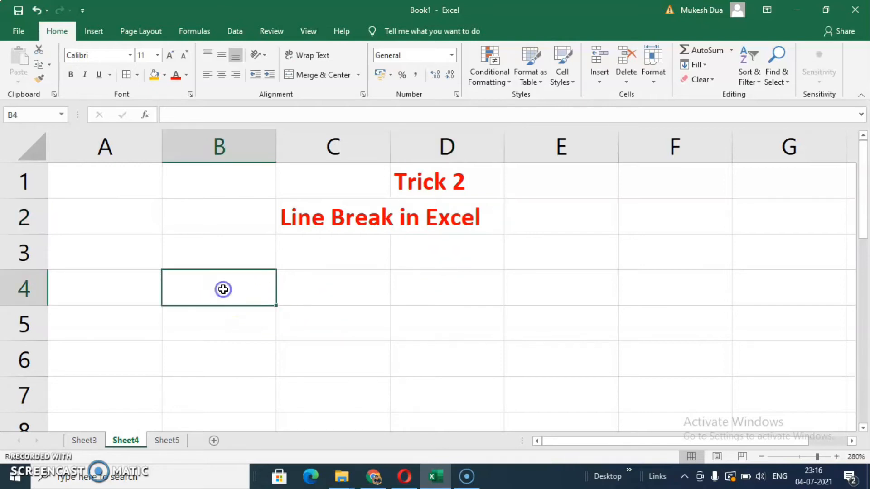
text(Ex)
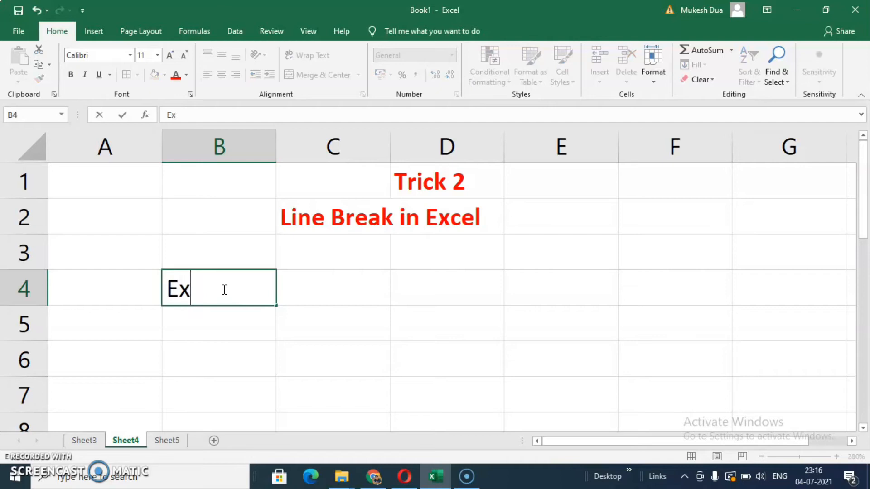
text(cel is used for )
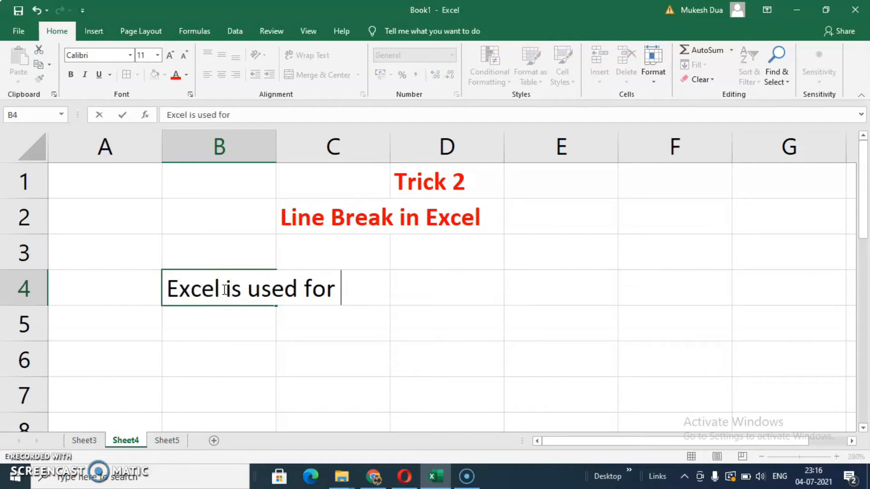
text(doing)
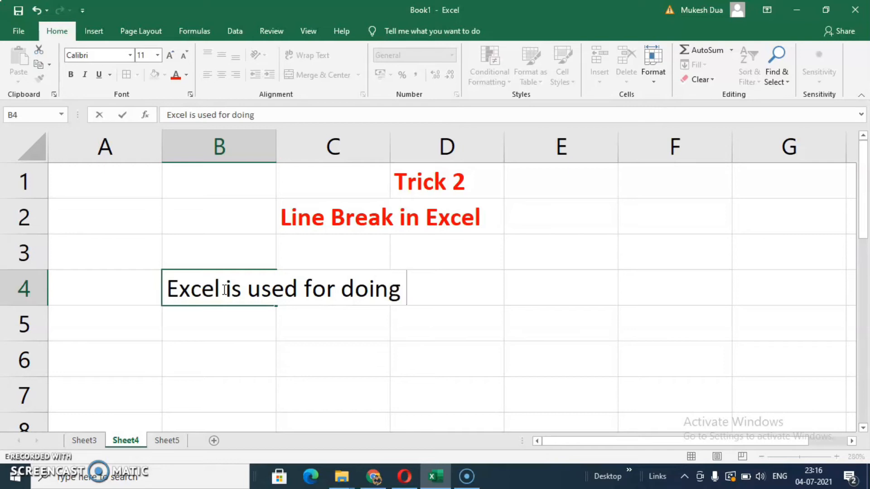
text( calcu)
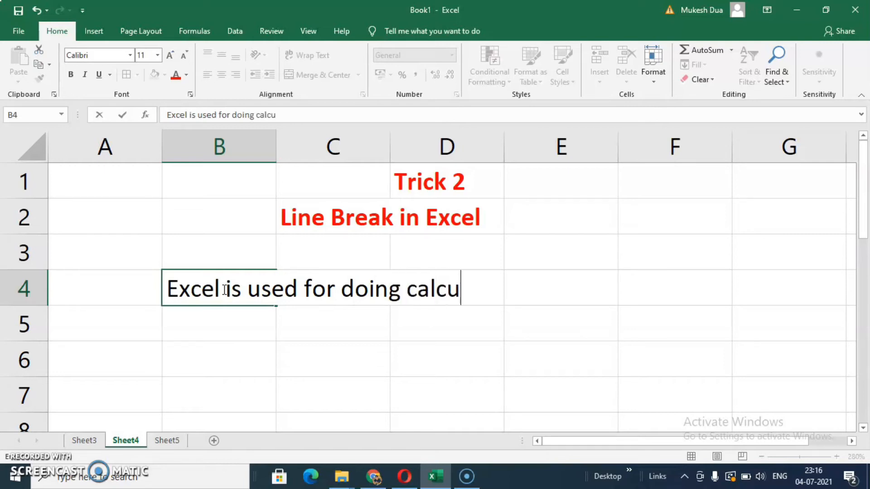
text(lation.)
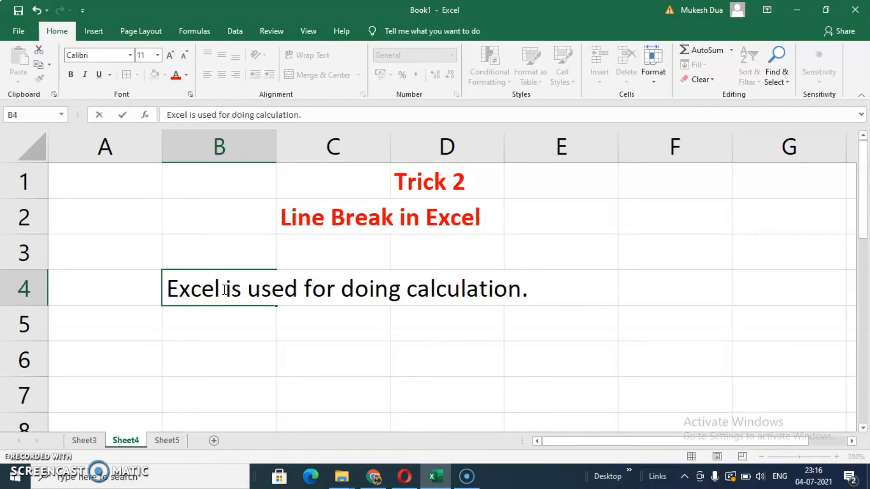
key(Return)
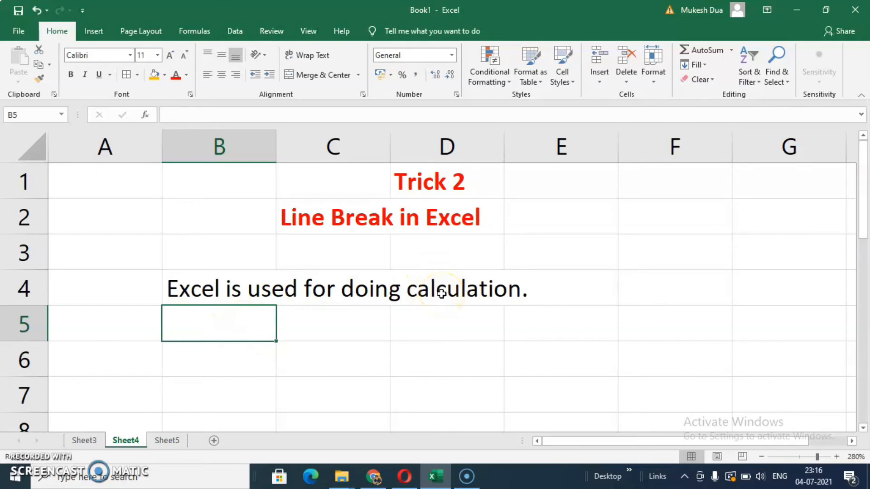
Turn on Wrap Text for the sentence in cell B4
click(233, 289)
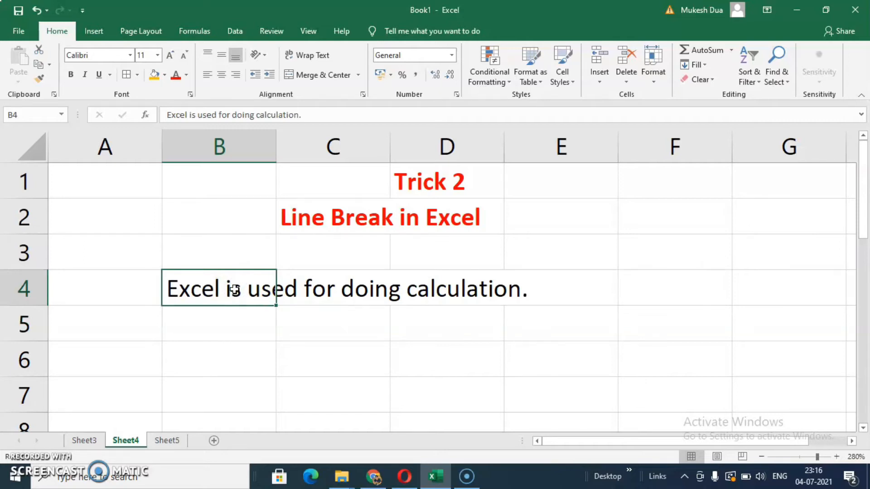
click(319, 57)
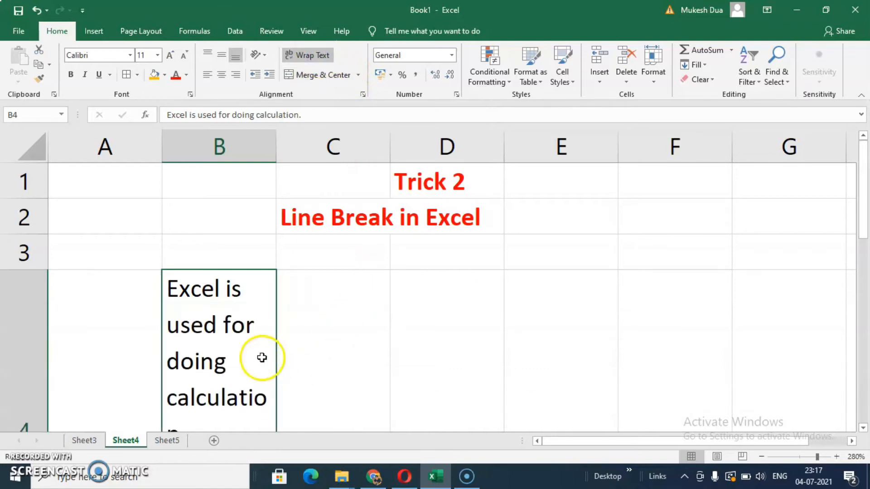
click(861, 429)
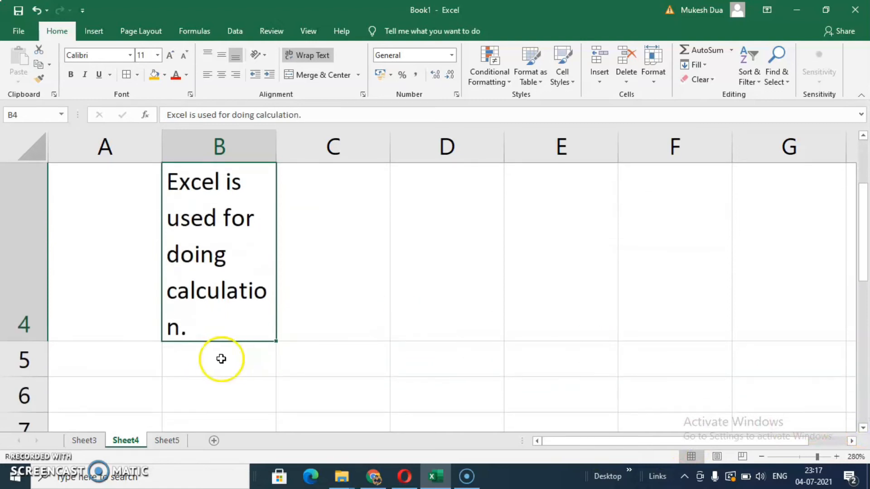
Append "It is the part of MS office." to the text in cell B4 and check how it wraps
double_click(209, 330)
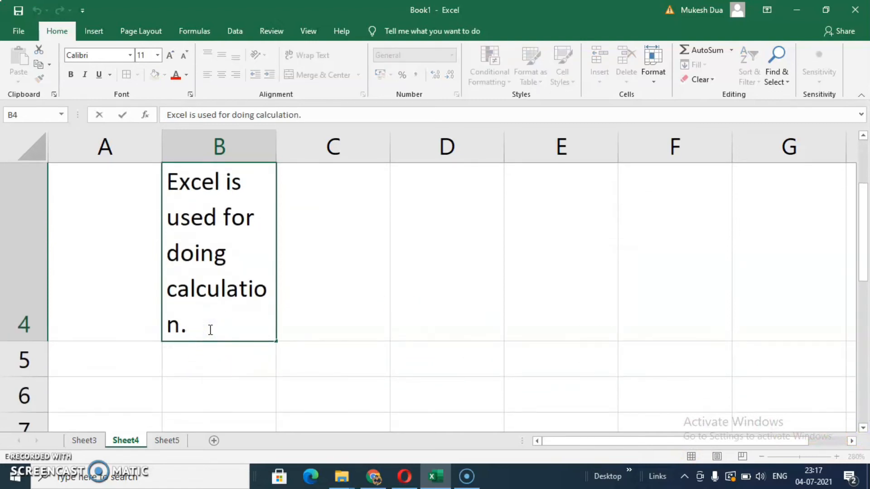
text(It is the p)
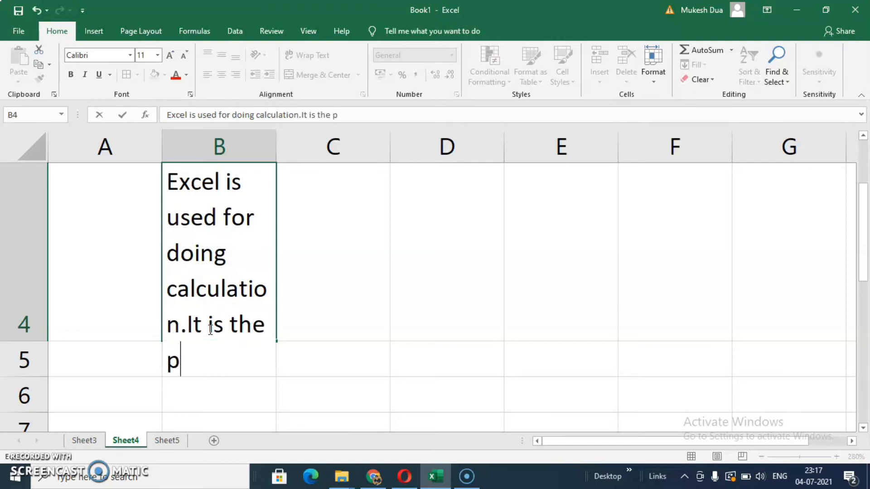
text(art of MS)
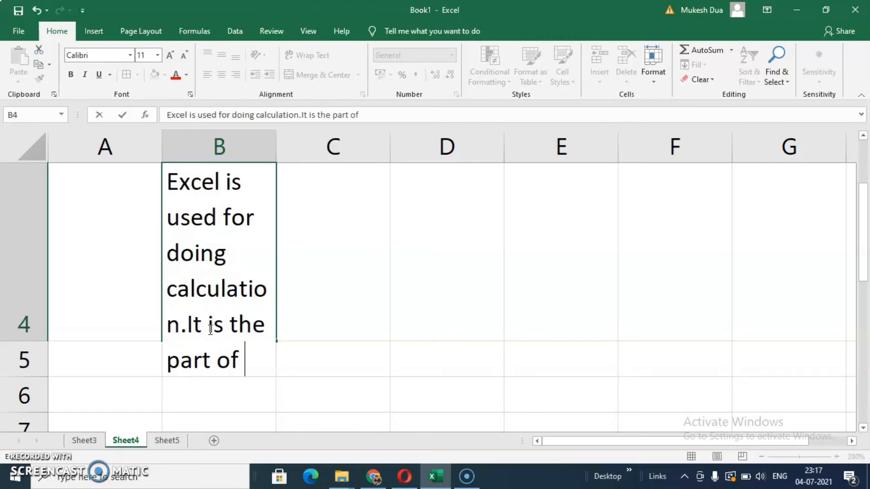
text(office.)
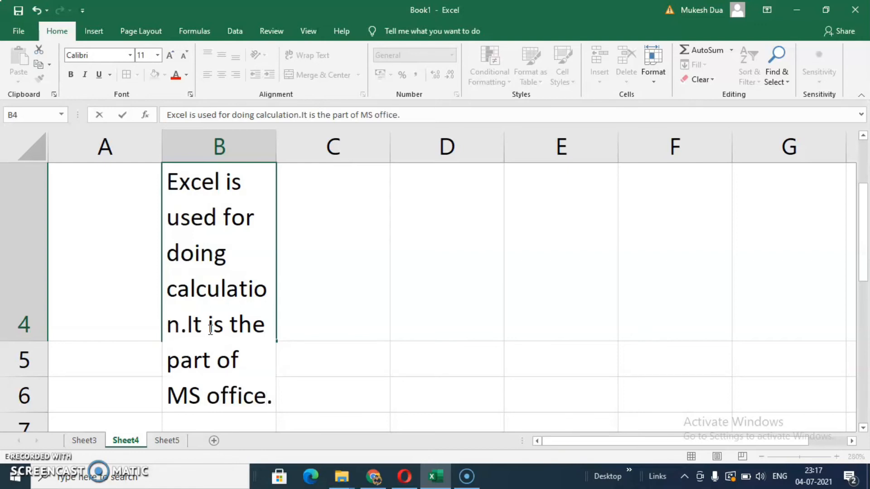
key(Return)
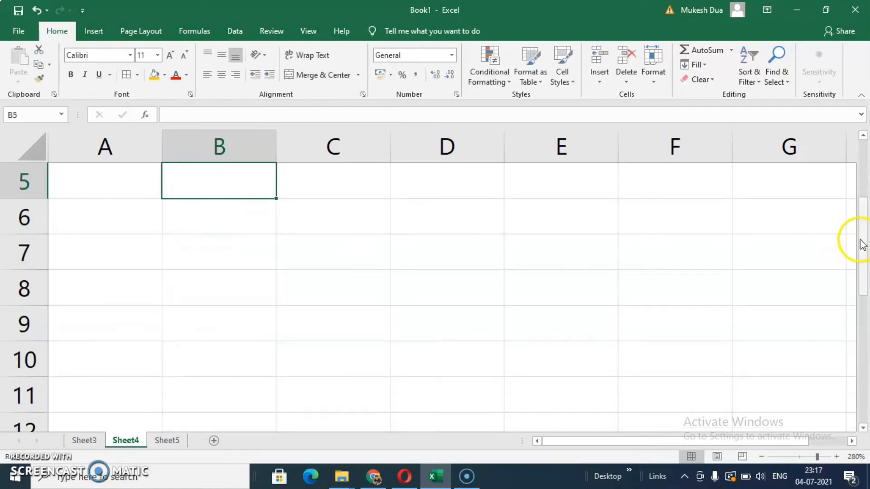
drag(863, 240, 862, 218)
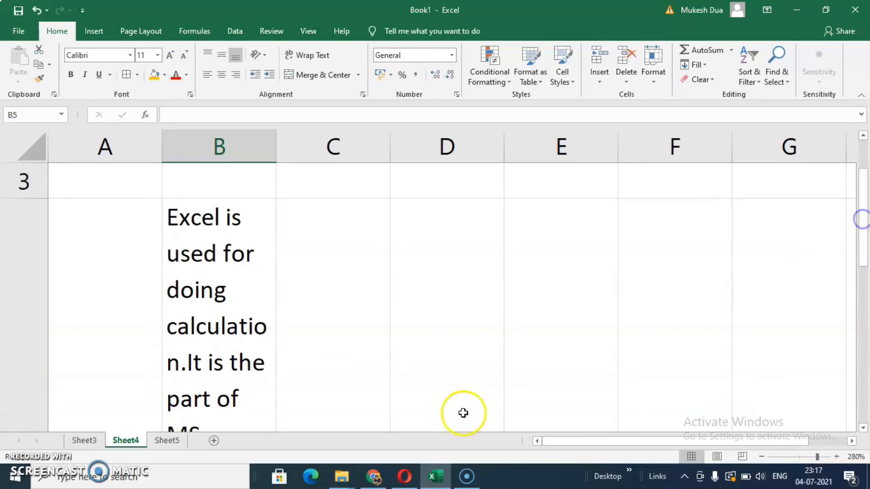
click(251, 380)
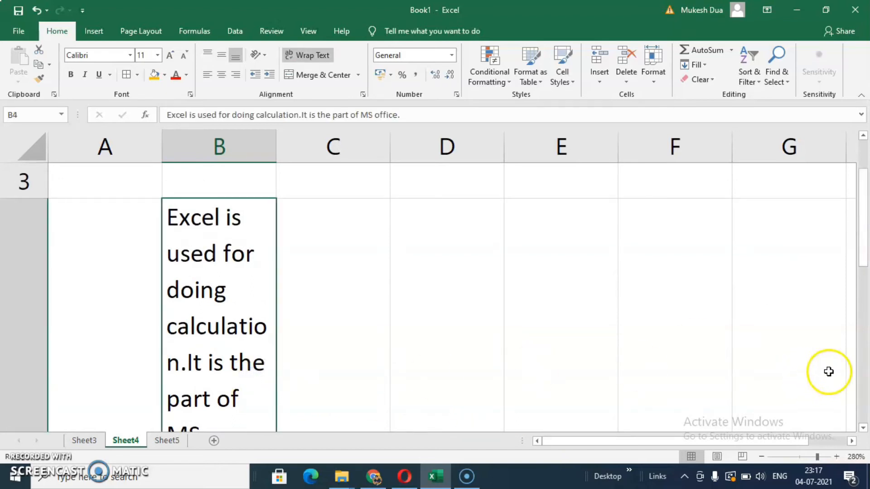
click(863, 428)
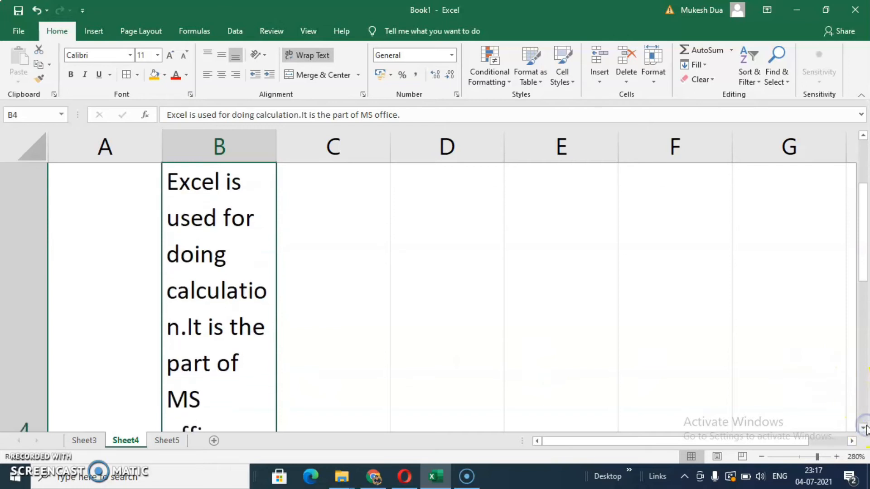
click(862, 427)
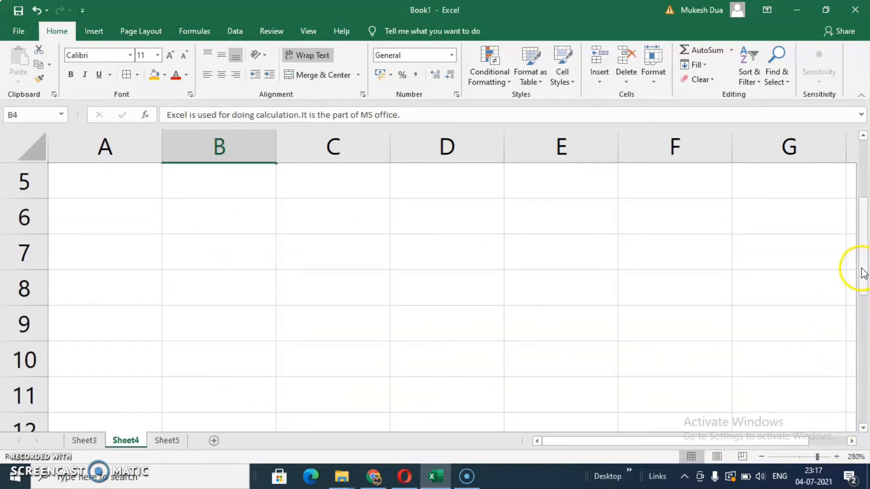
drag(863, 267, 863, 211)
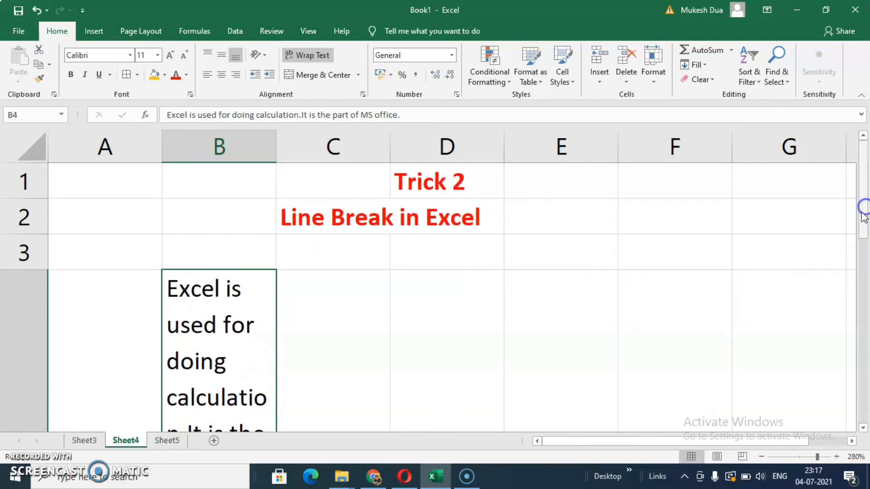
On Sheet5, start Text to Columns for the full names in A3:A7, using the Delimited data type
click(171, 443)
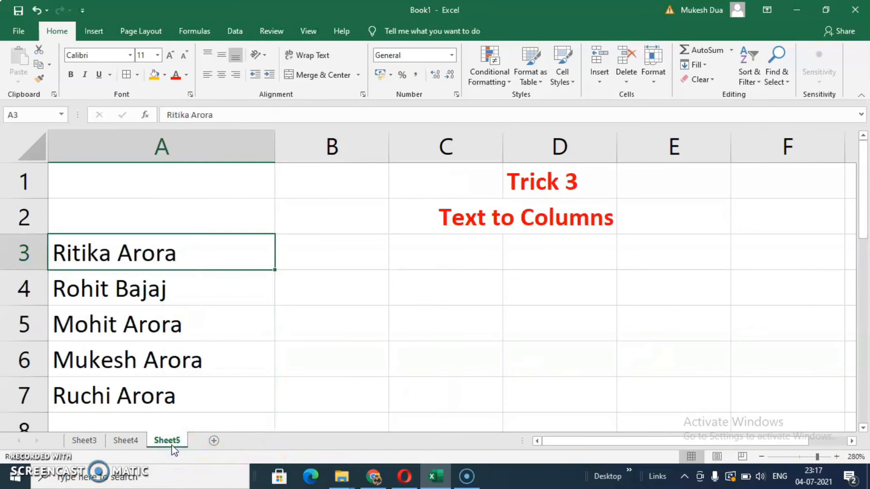
click(478, 223)
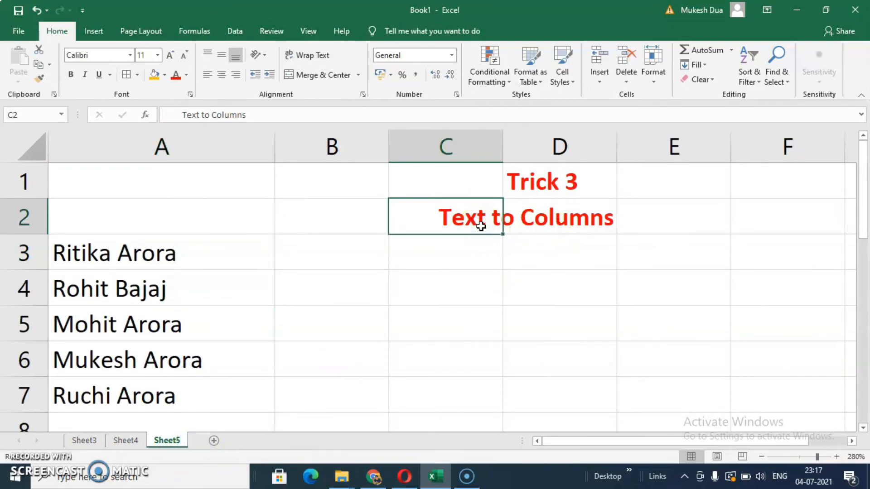
click(162, 252)
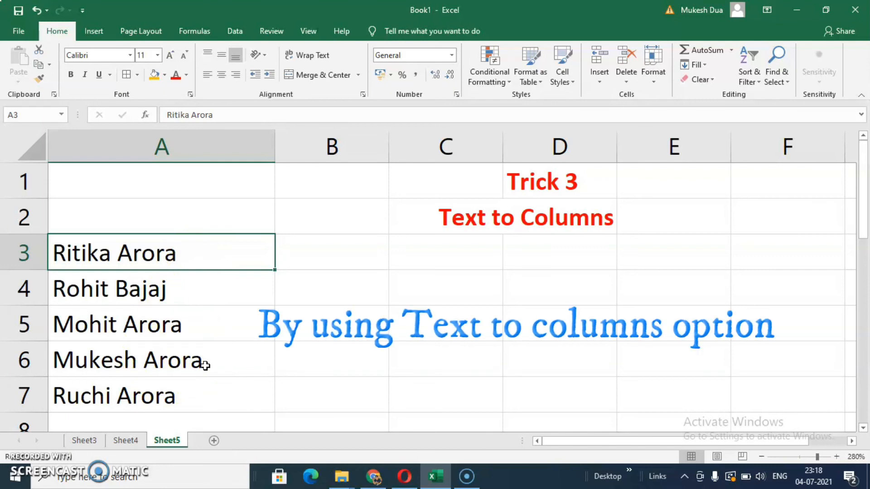
click(492, 217)
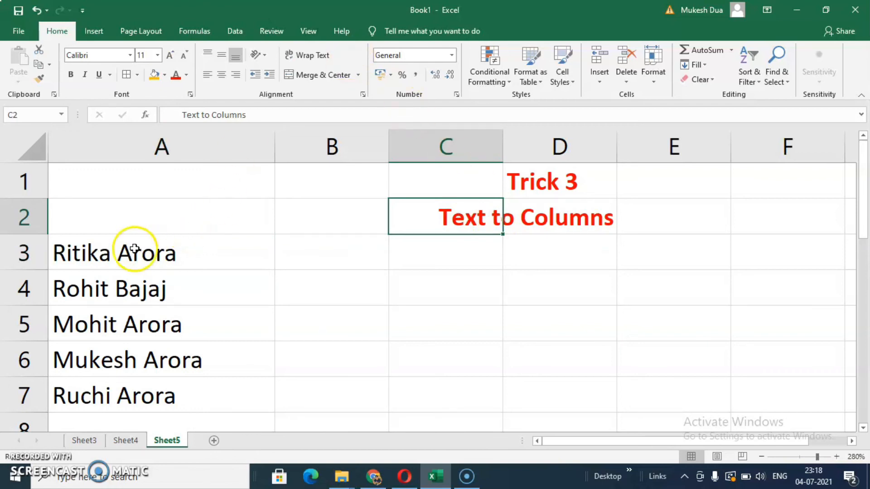
drag(113, 247, 194, 392)
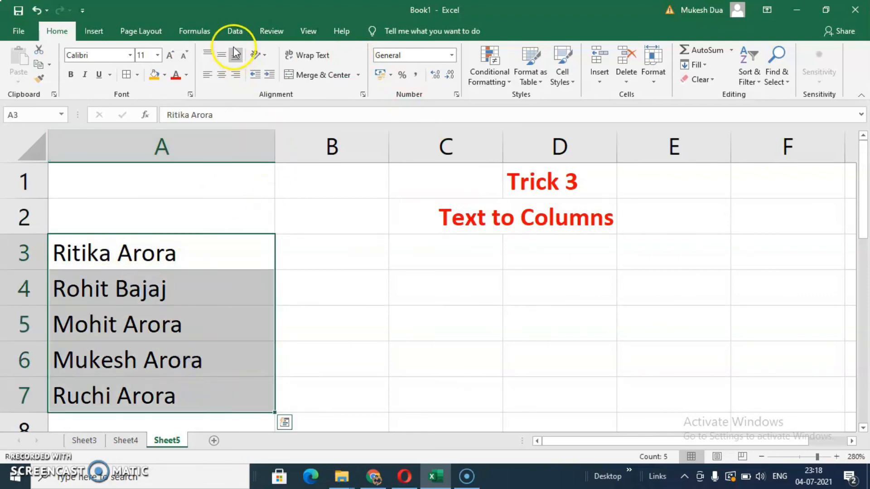
click(234, 30)
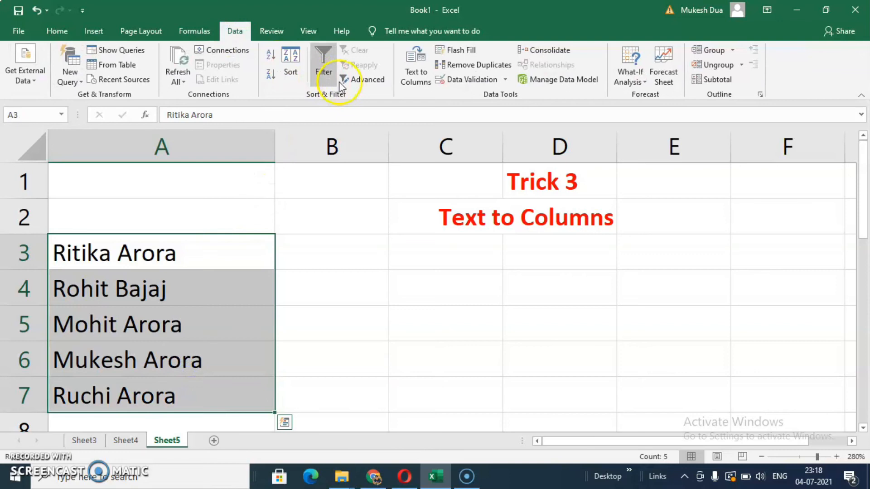
click(417, 80)
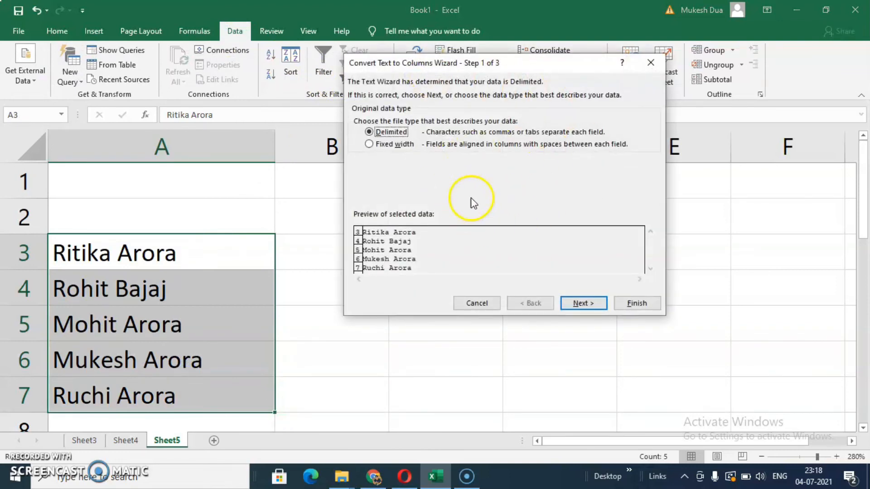
click(581, 305)
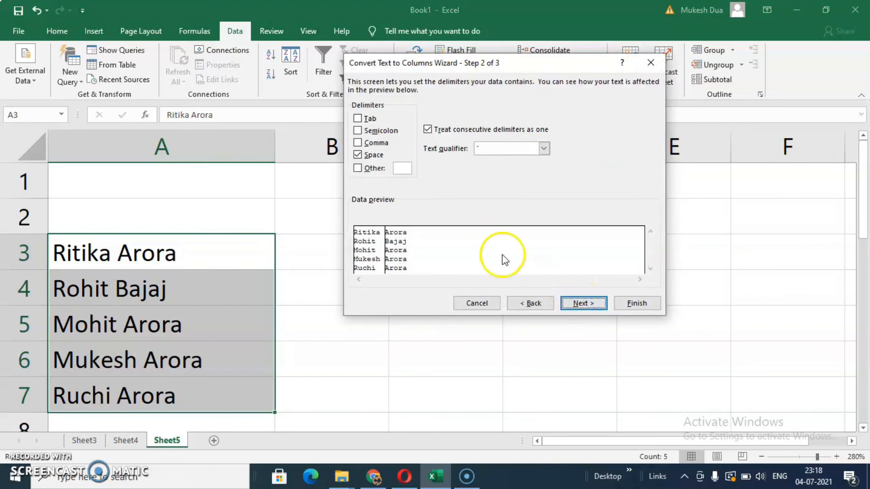
Split the names with Space as the delimiter and Text as the first column's data format, keeping destination $A$3
click(357, 155)
click(357, 155)
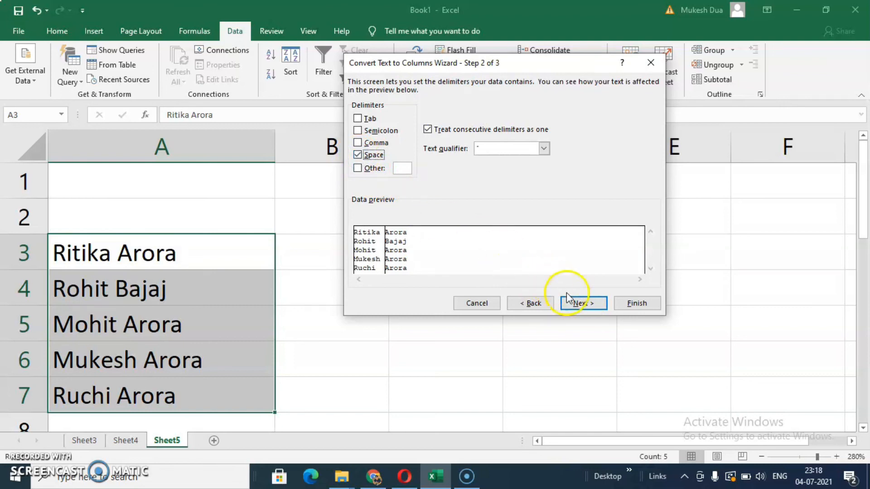
click(581, 305)
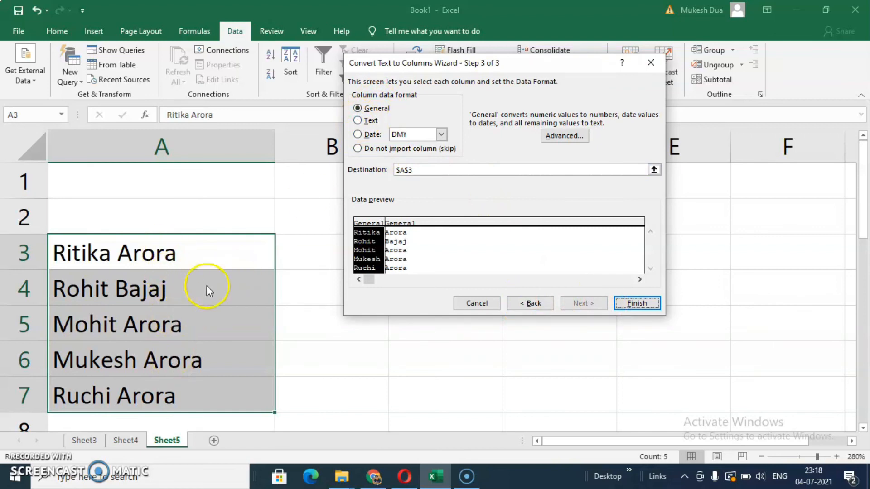
click(358, 121)
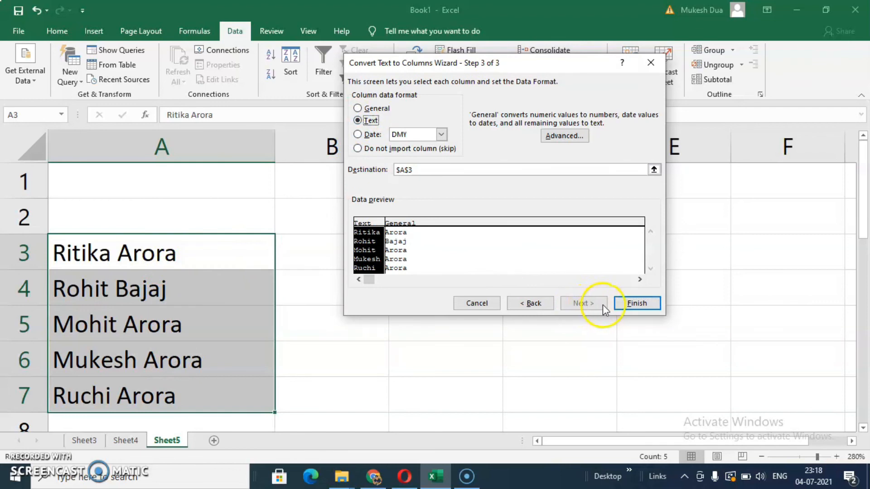
click(632, 304)
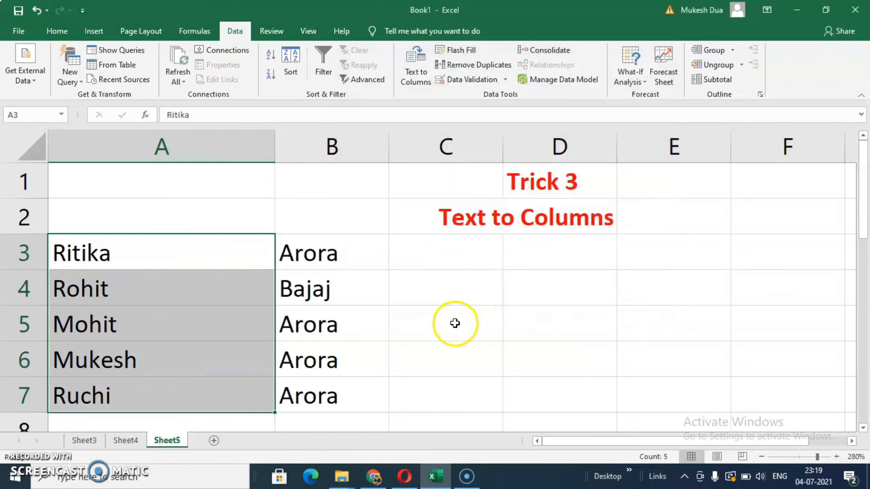
click(455, 323)
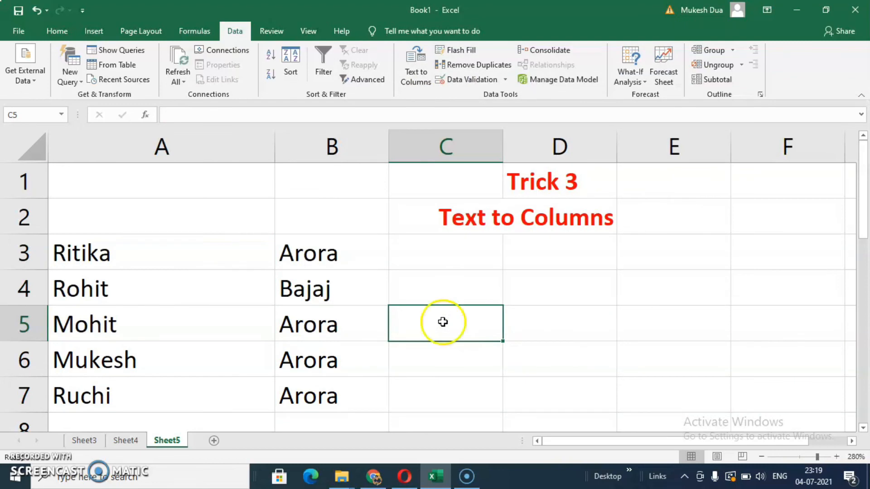